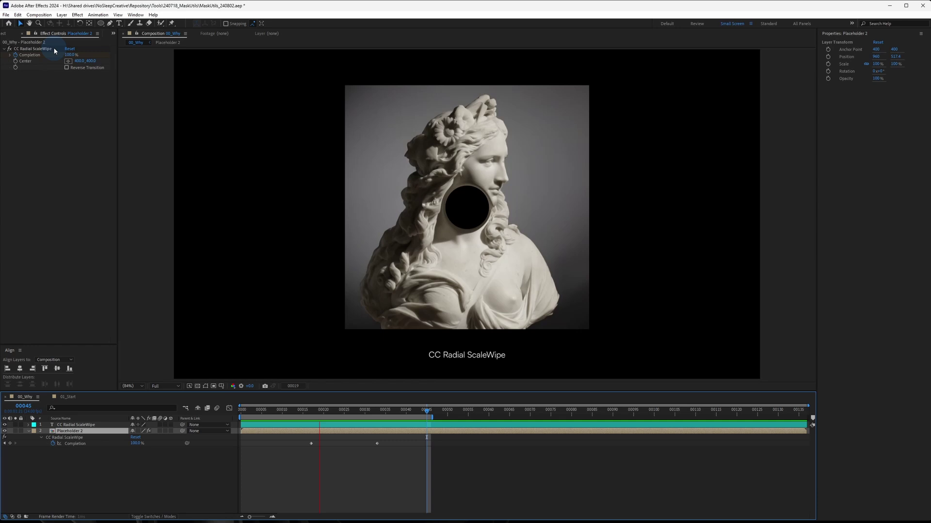
Step: Deselect Placeholder 2 and scrub back through the radial wipe on the statue
click(296, 472)
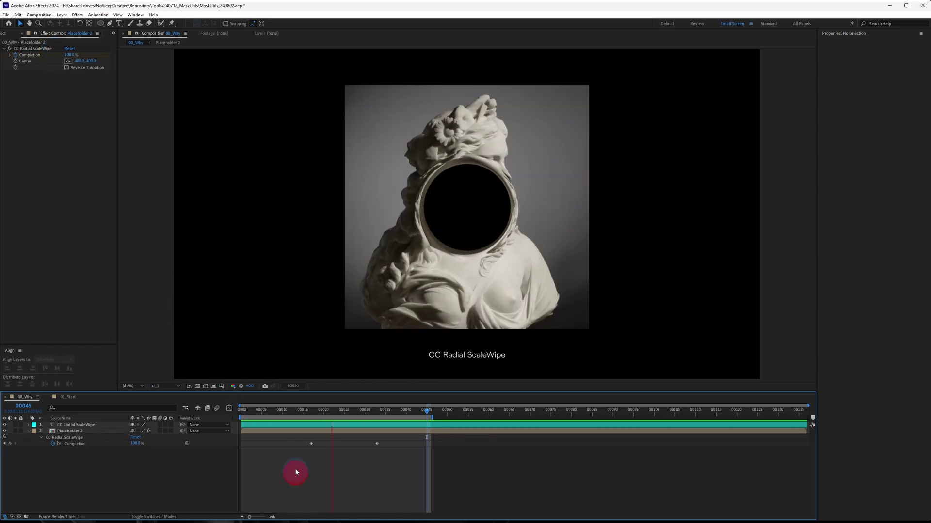
drag(294, 412, 318, 439)
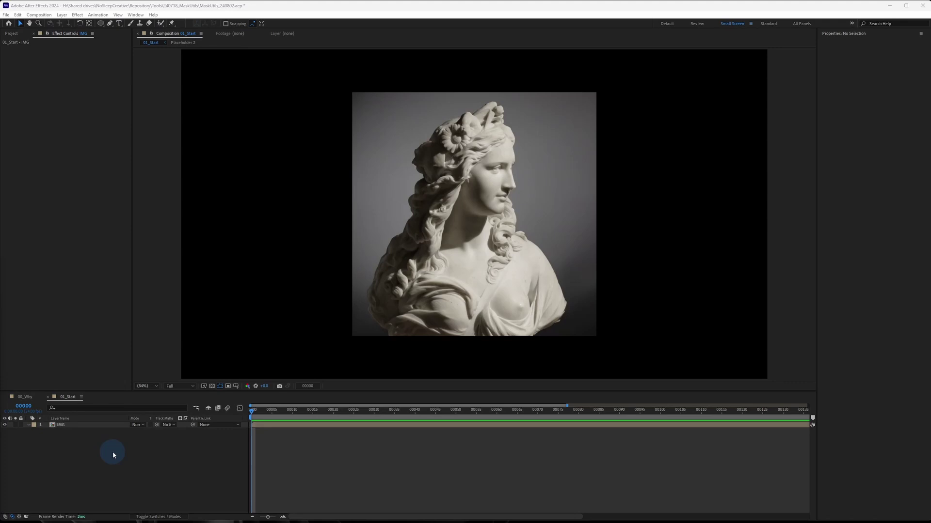
Step: Apply the Elliptical Mask v1.0 animation preset from 02.01 Masks to the IMG layer
click(73, 425)
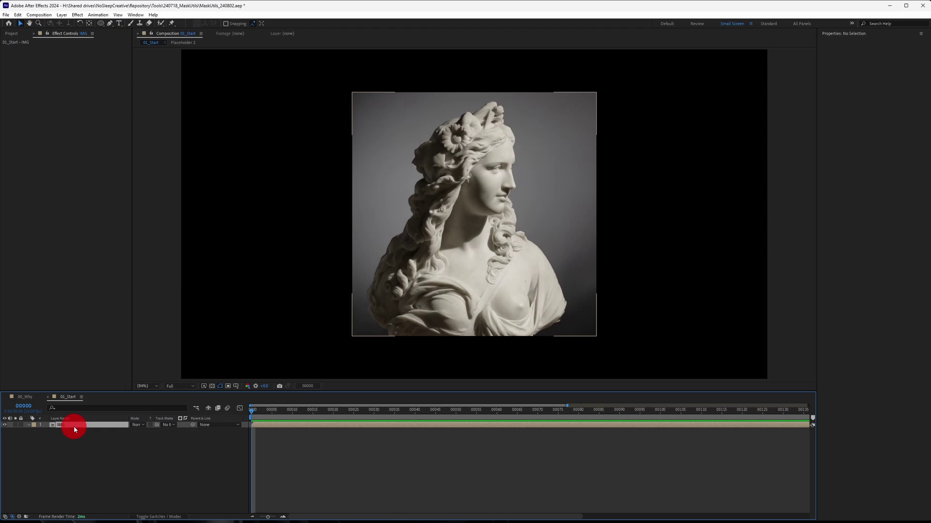
click(99, 14)
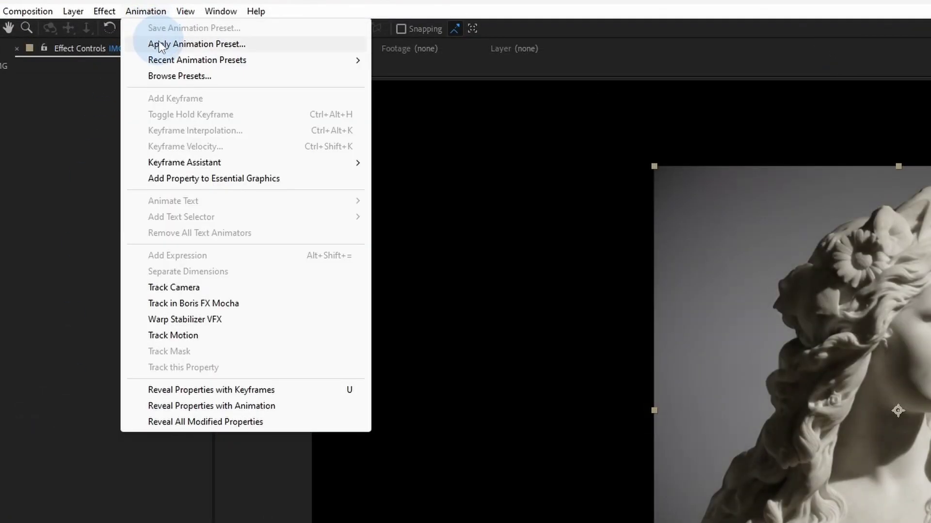
click(159, 43)
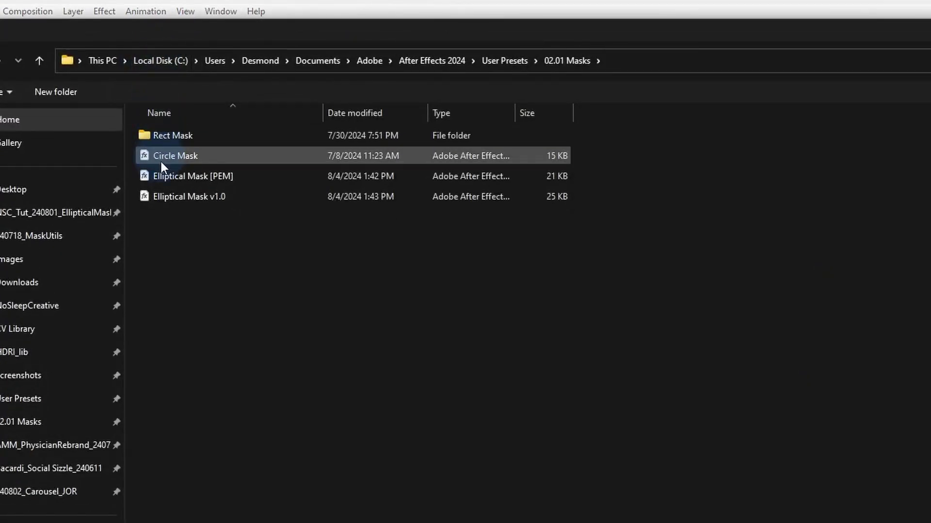
double_click(164, 195)
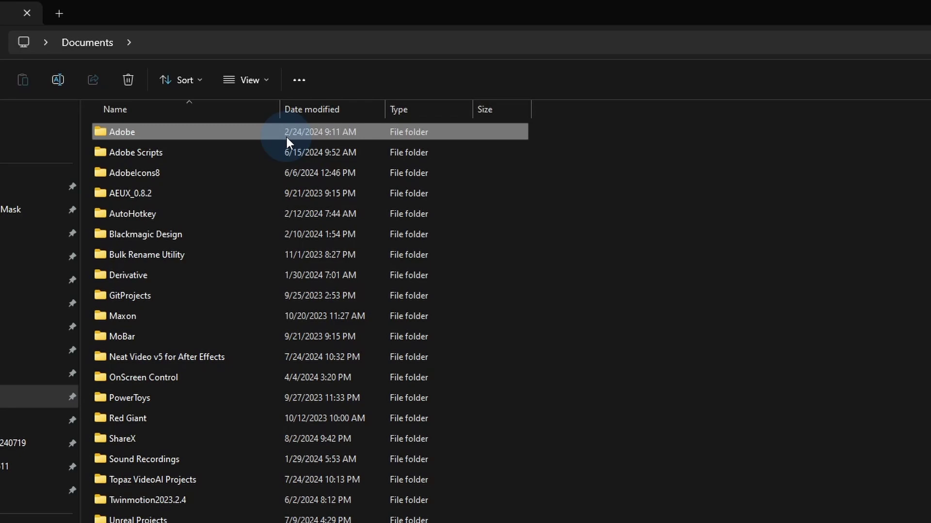
Step: Go from Documents through Adobe and After Effects 2024 into the User Presets folder
double_click(286, 135)
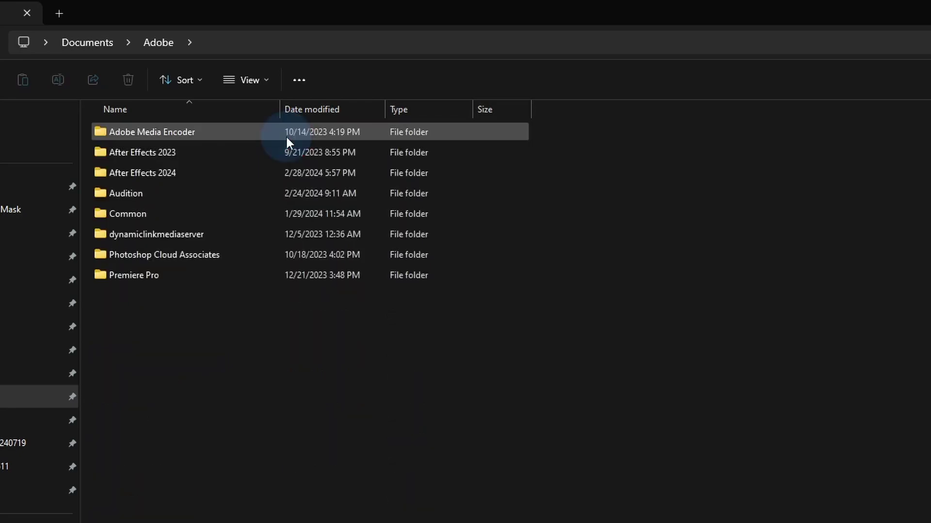
double_click(261, 181)
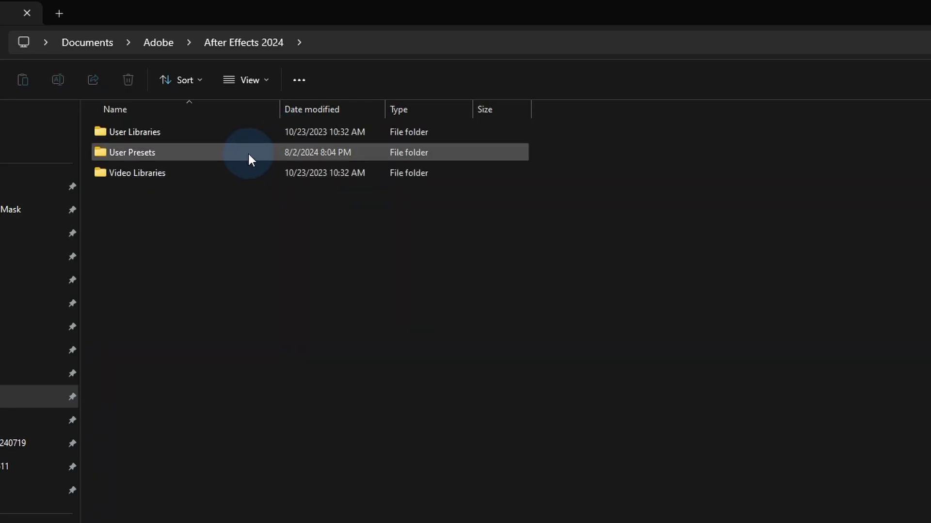
double_click(248, 152)
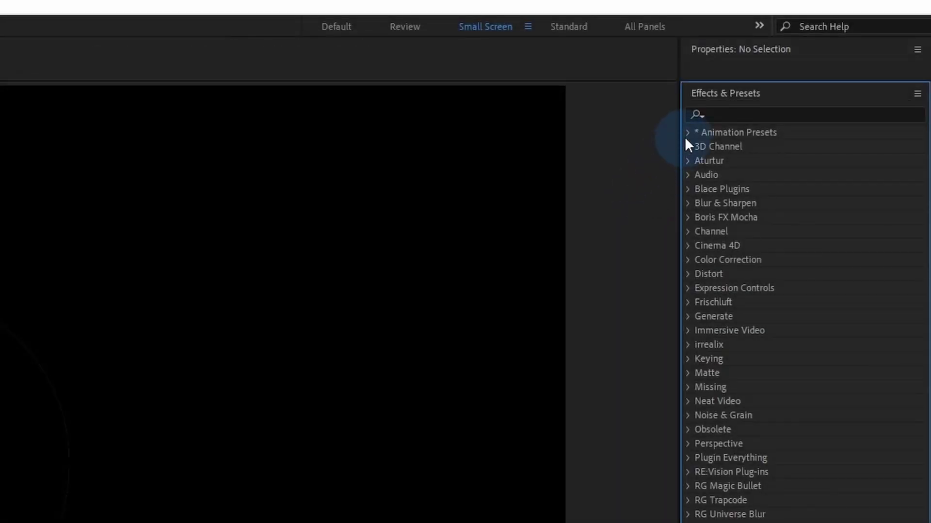
Step: Re-expand Animation Presets > User Presets in Effects & Presets and refresh the list
click(687, 133)
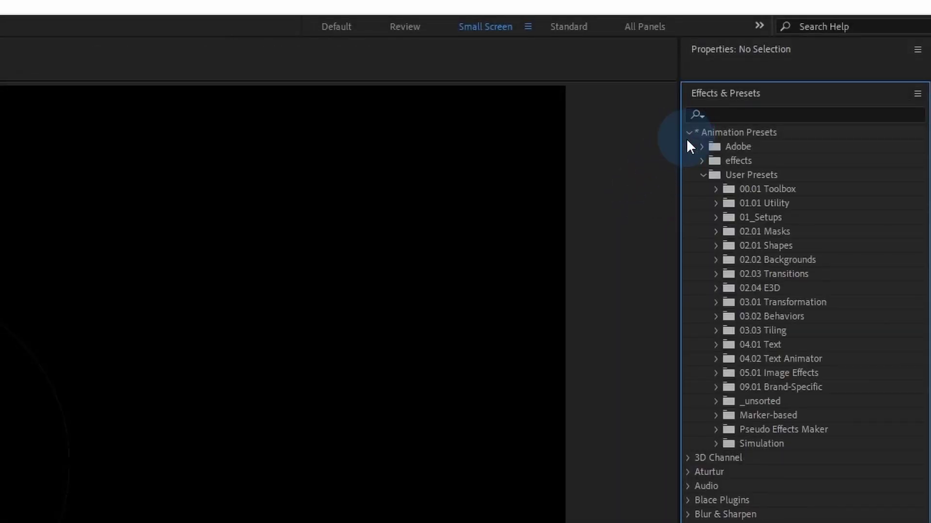
click(702, 176)
click(625, 184)
click(686, 133)
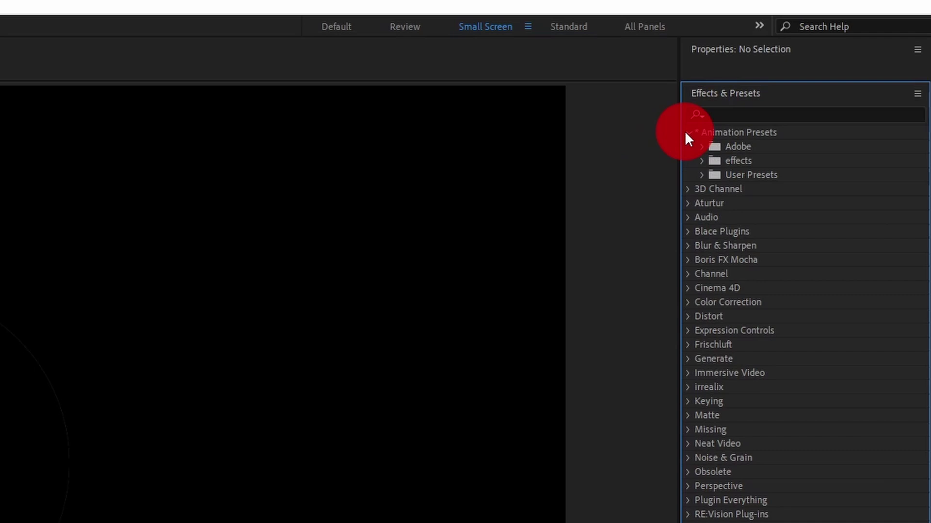
click(591, 259)
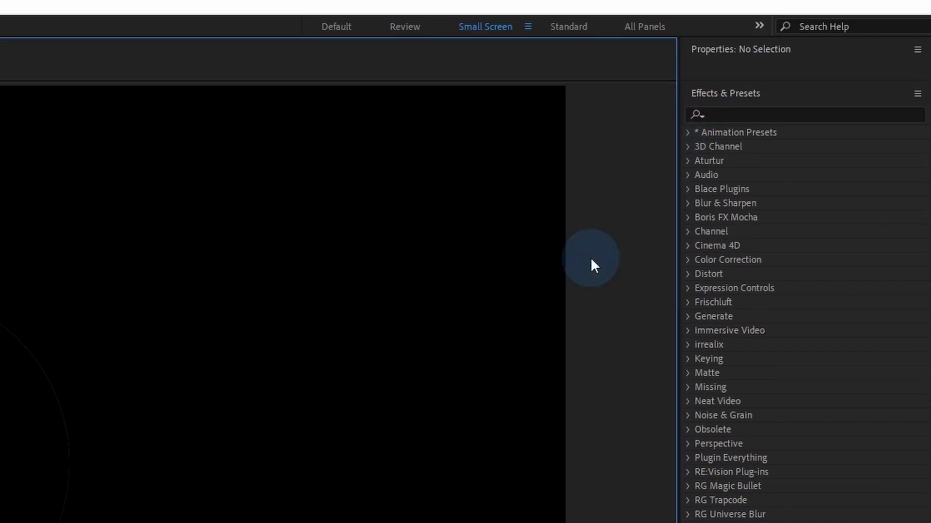
click(686, 133)
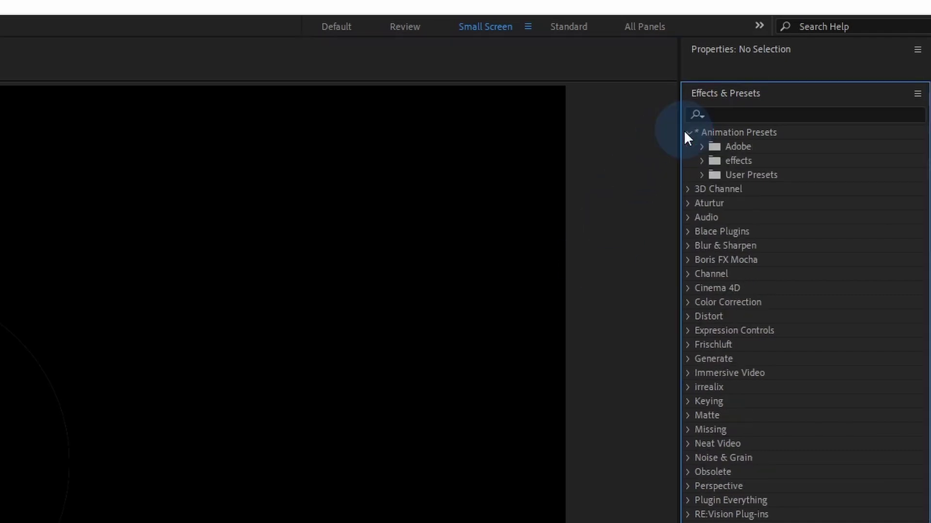
click(700, 175)
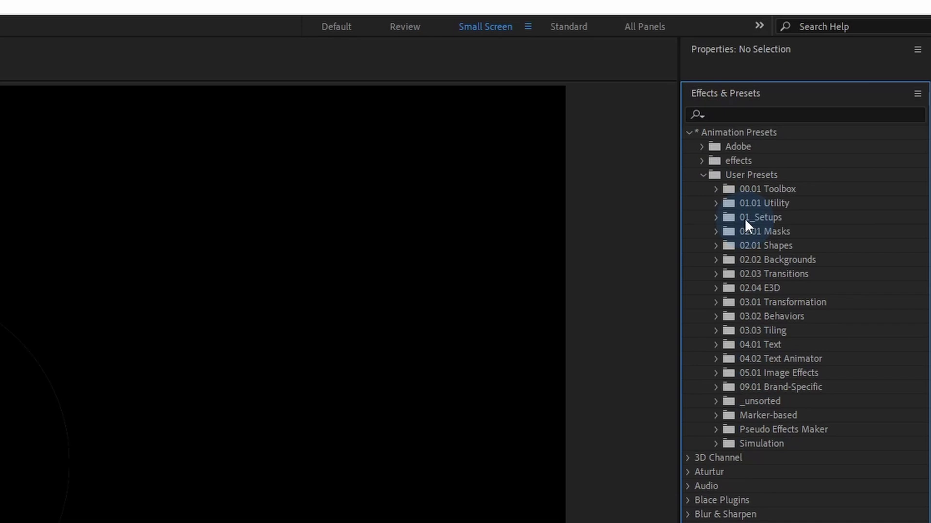
click(706, 109)
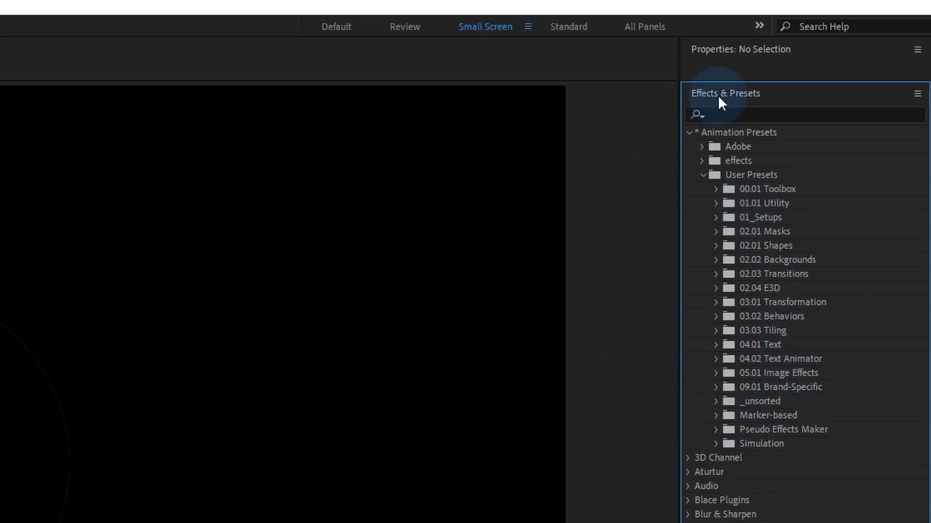
right_click(719, 97)
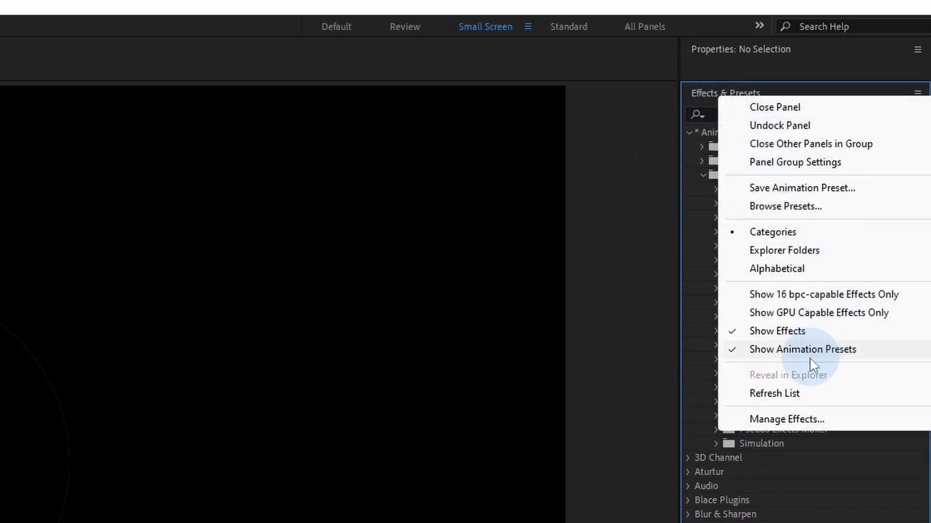
click(783, 393)
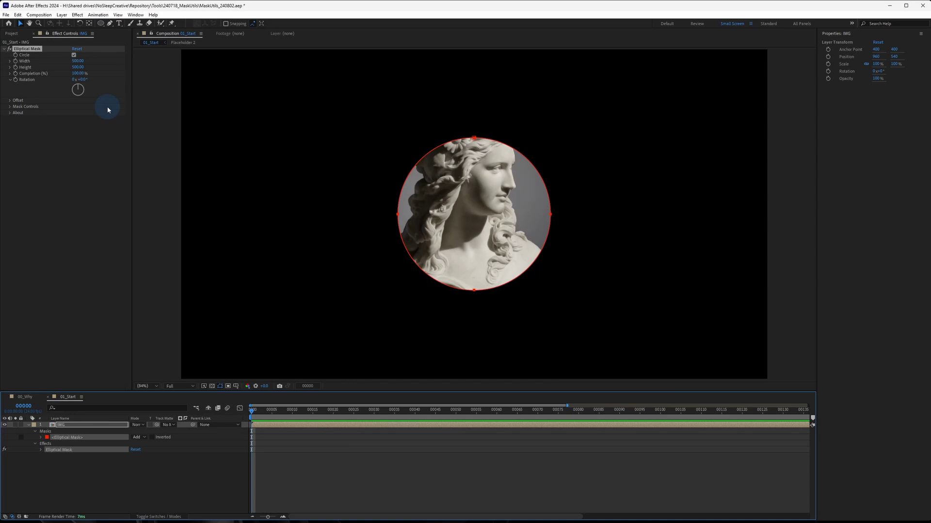
Step: Uncheck Circle, increase Width and decrease Height to make a wide, flat ellipse mask
click(74, 56)
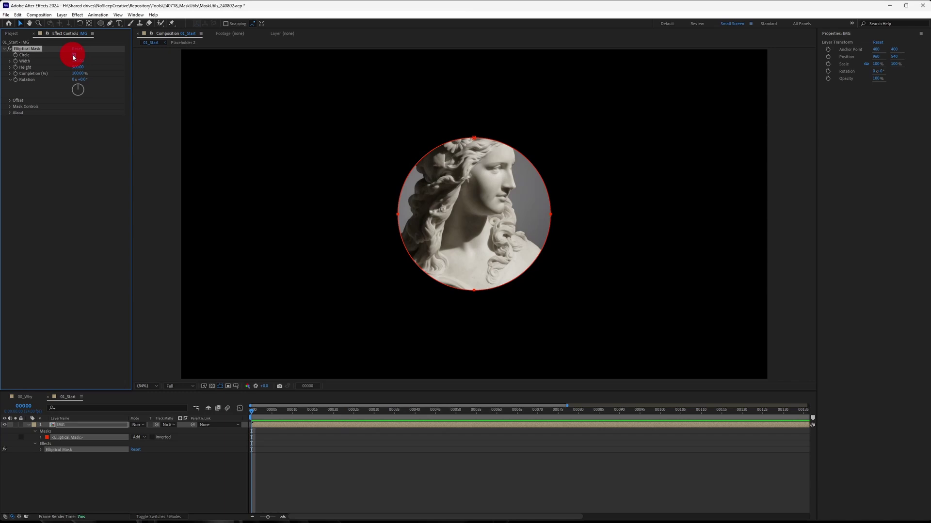
drag(75, 62, 162, 94)
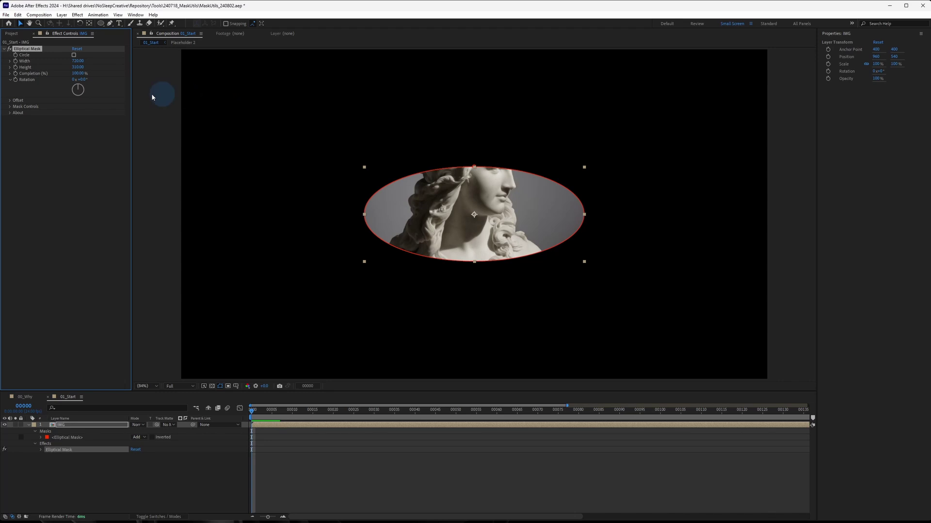
Step: Rotate the ellipse to 1x+113°, adjust its X/Y offset, and set Mask Feather Y to 226
drag(77, 87, 86, 172)
click(11, 102)
click(10, 118)
click(73, 126)
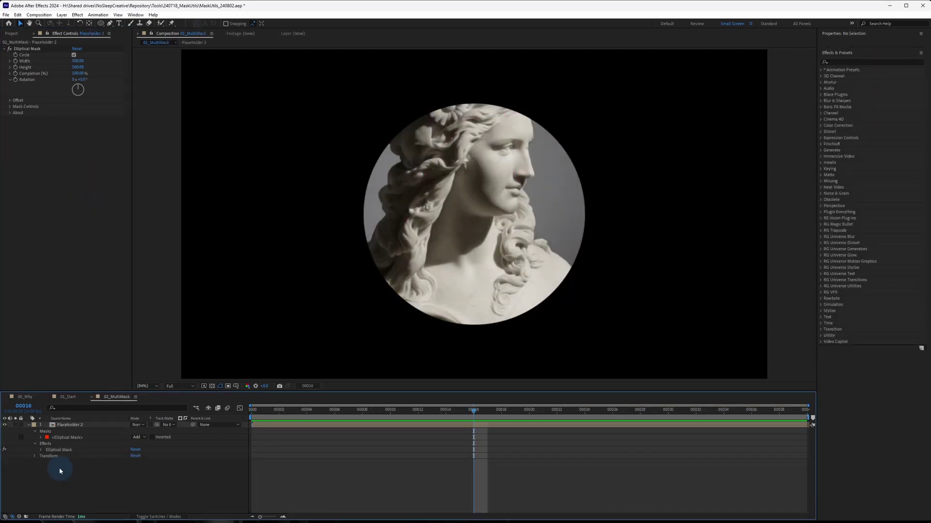
Step: Duplicate the Elliptical Mask effect on Placeholder 2 with Ctrl+D
click(60, 470)
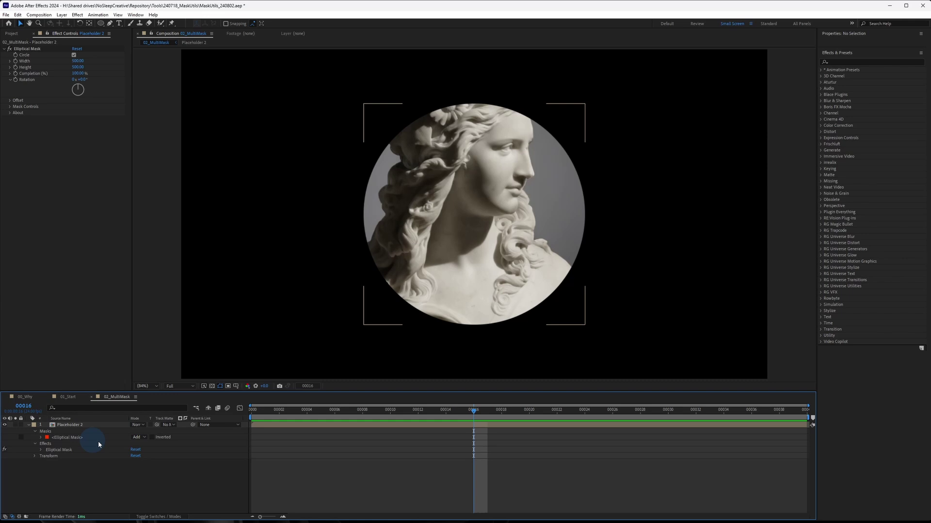
click(80, 437)
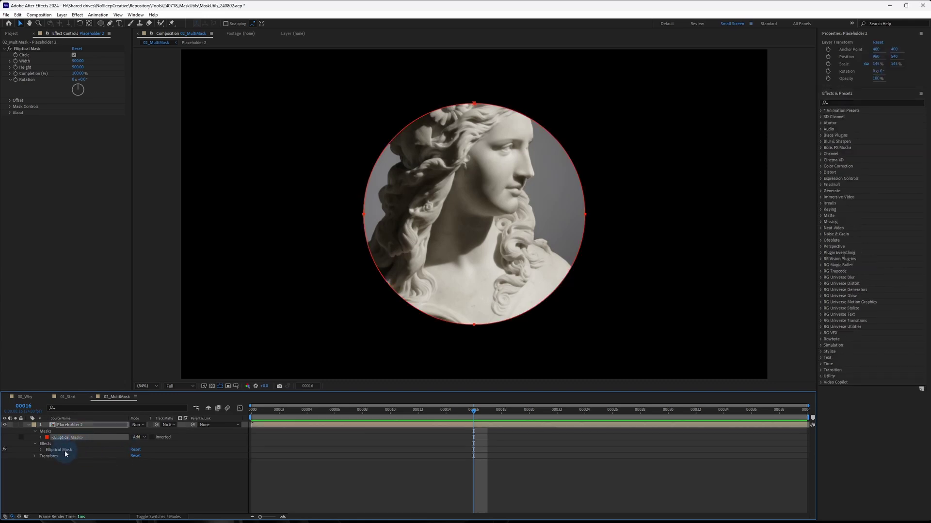
click(66, 451)
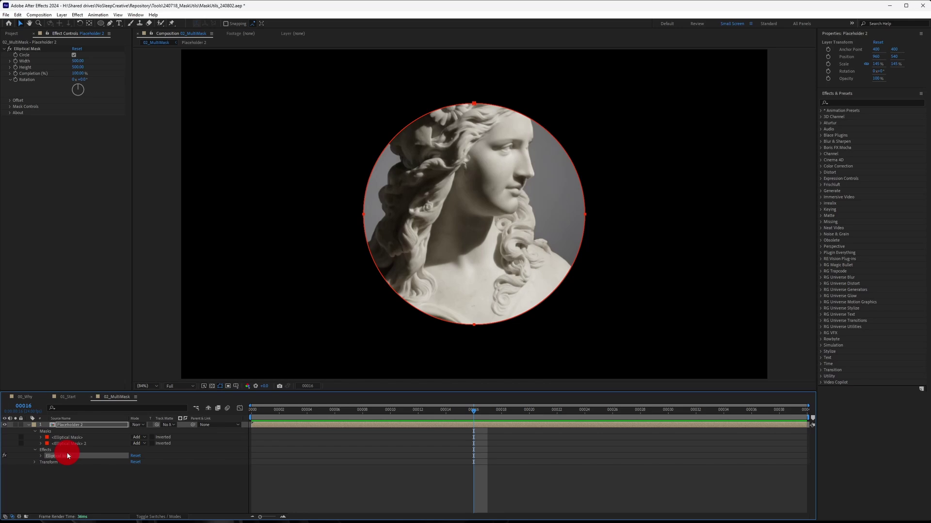
key(ctrl+d)
click(70, 478)
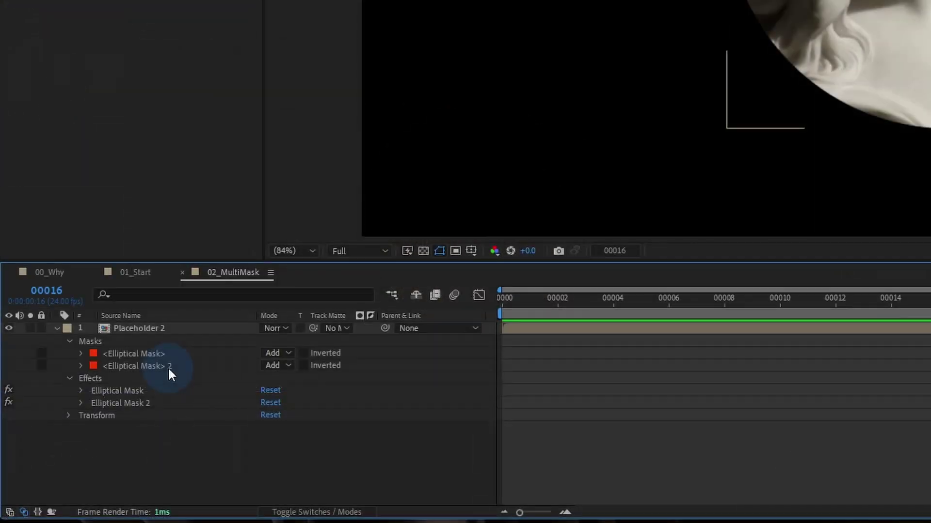
Step: Rename the second mask to Elliptical Mask 2, then deselect the layer
click(180, 370)
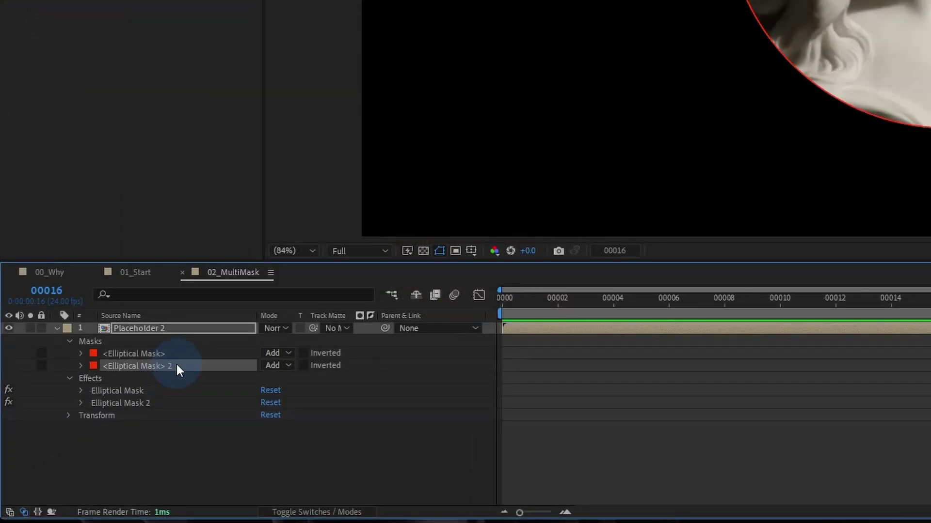
key(Return)
click(186, 364)
key(BackSpace)
key(BackSpace)
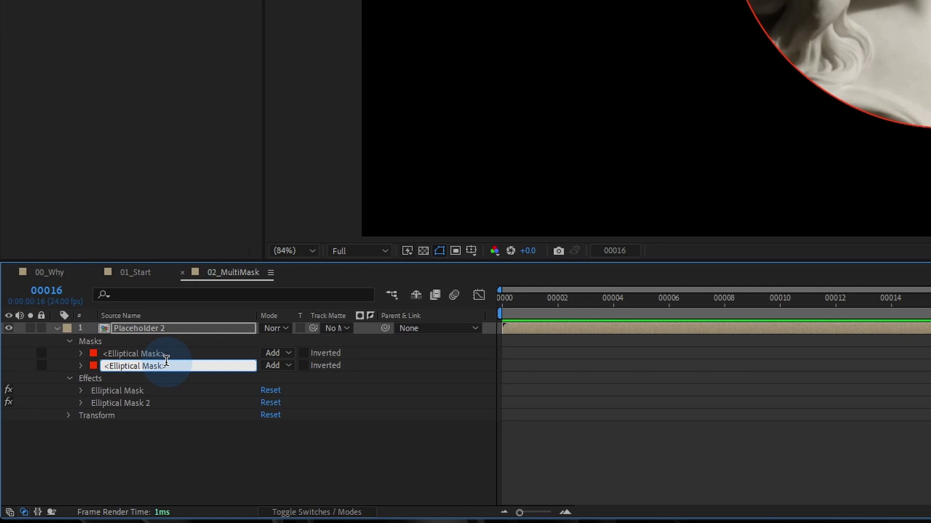
key(Left)
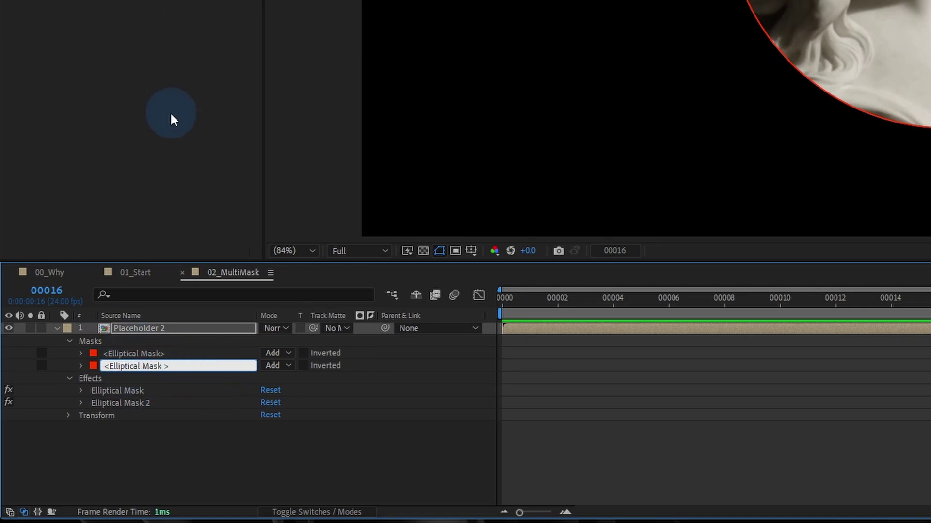
text(2)
key(Return)
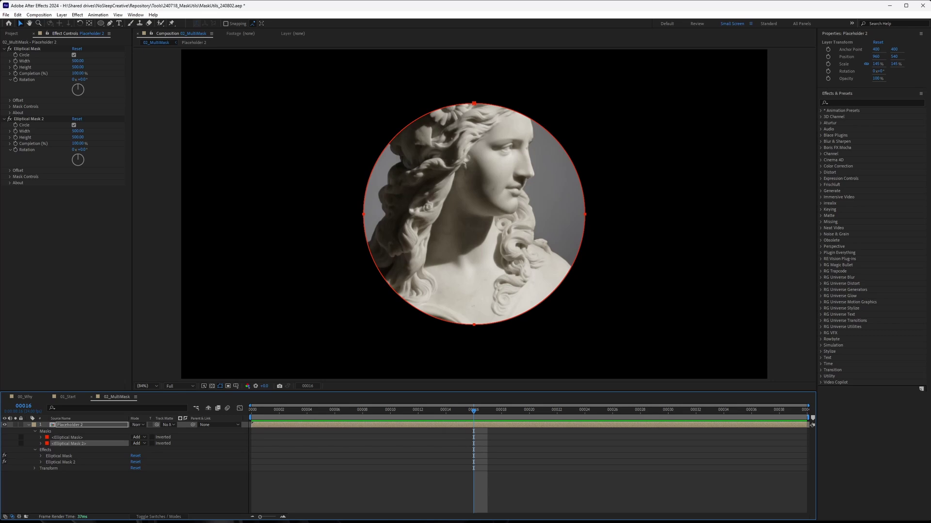
click(45, 118)
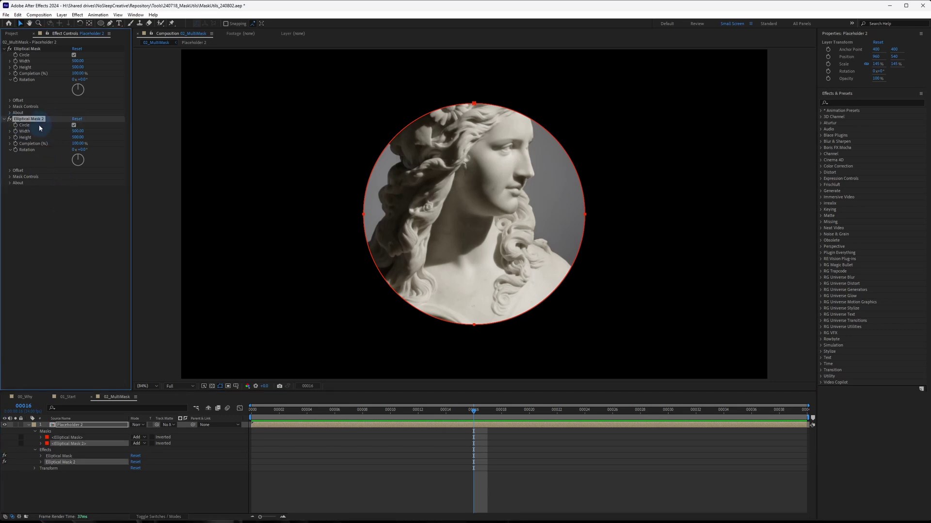
click(116, 499)
Step: Set the second mask to Subtract mode and give it a green mask colour
click(141, 444)
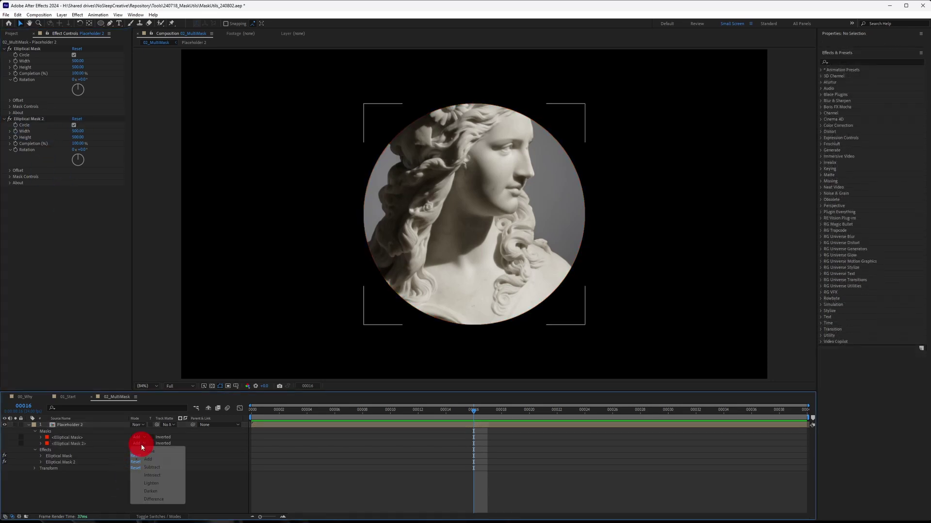
click(153, 468)
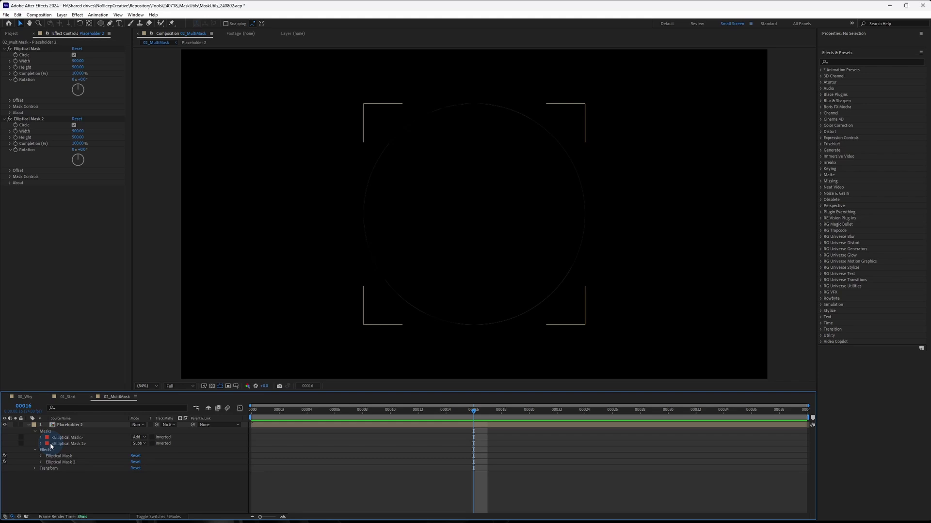
click(47, 443)
click(498, 247)
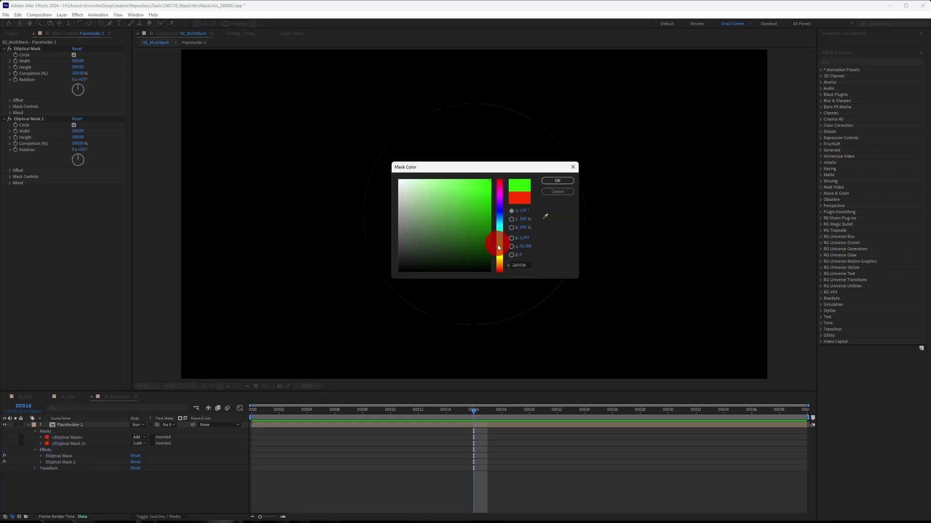
click(498, 240)
click(556, 180)
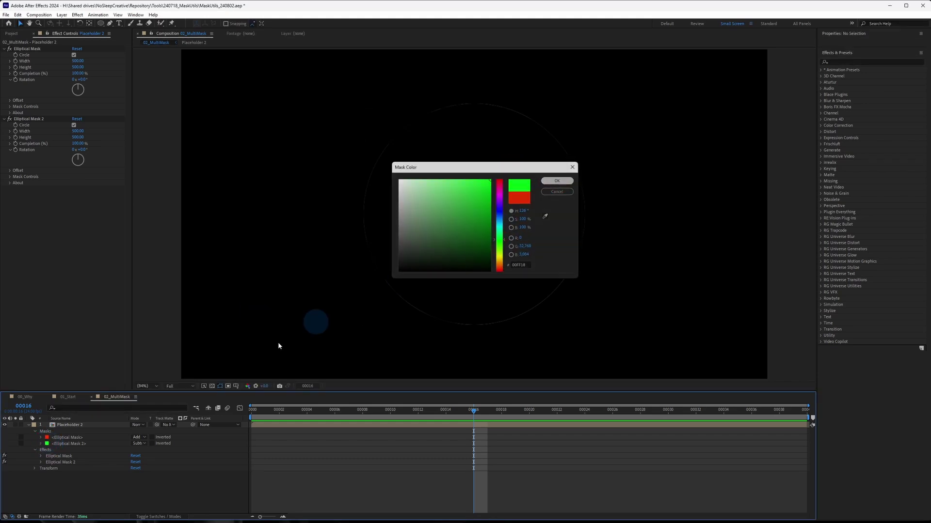
Step: Select Placeholder 2 and both its Elliptical Mask effects
click(91, 424)
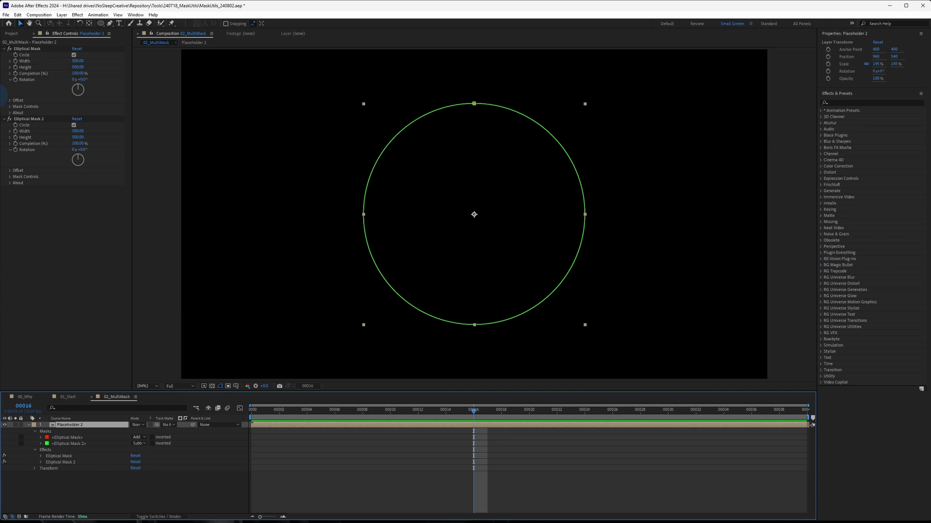
click(16, 113)
click(14, 145)
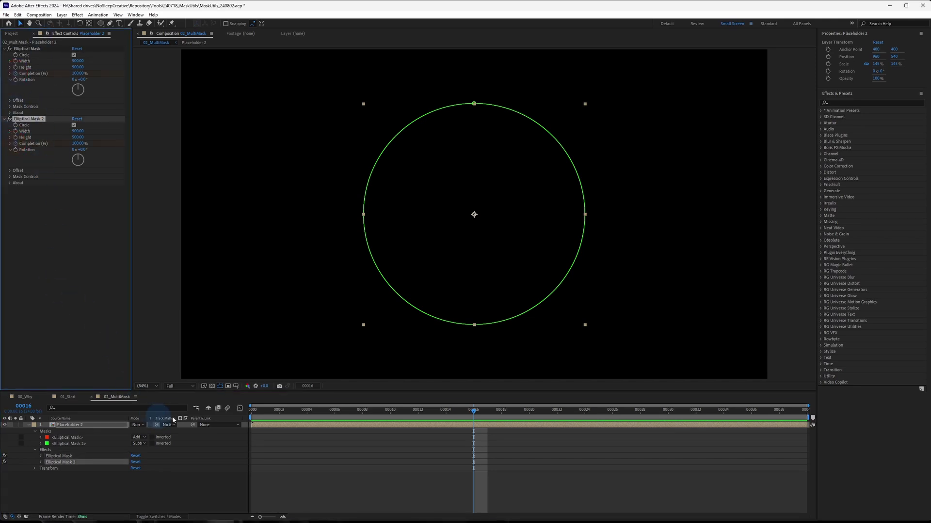
Step: At frame 0, set both masks' Completion to 0% to start the keyframed reveal
key(u)
drag(284, 416, 234, 413)
drag(135, 439, 62, 436)
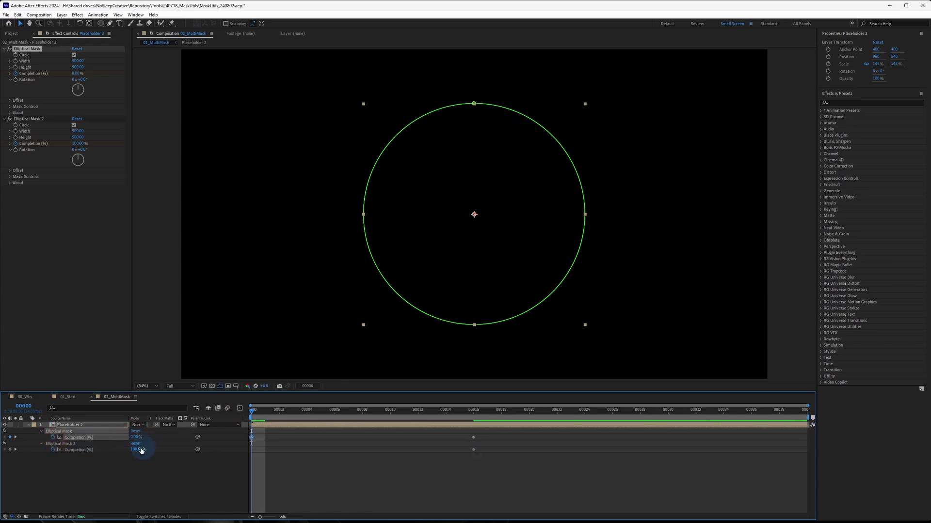
drag(138, 450, 37, 451)
Step: Easy-ease all four Completion keyframes, shift Mask 2's keyframes later, and preview
drag(511, 472, 170, 419)
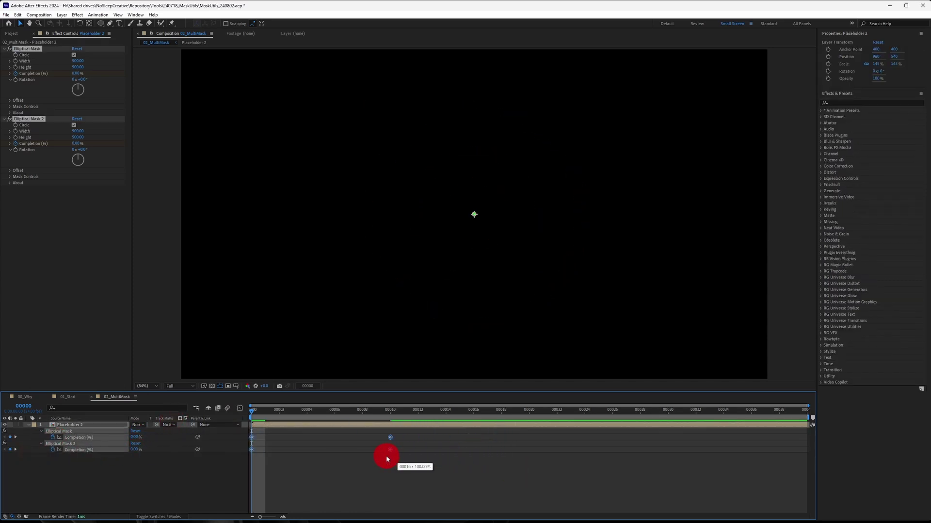
drag(386, 460, 243, 417)
key(F9)
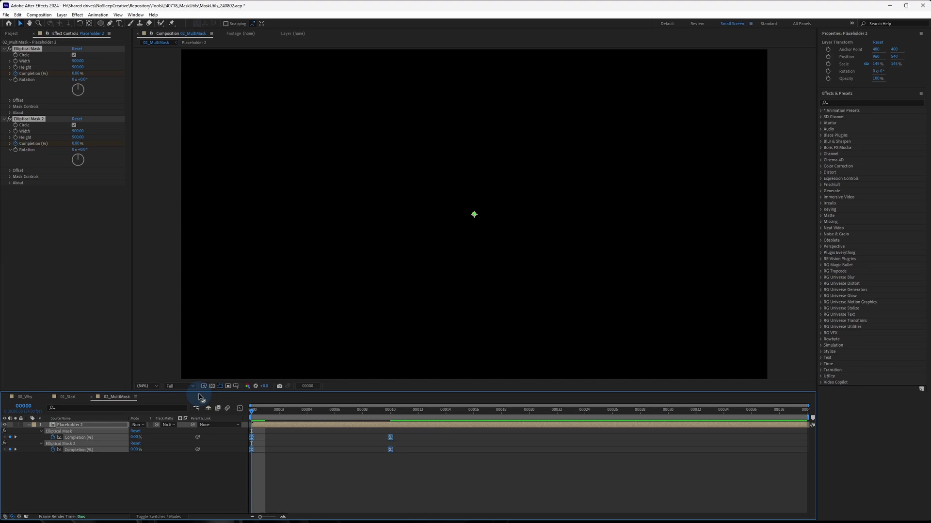
drag(413, 475, 474, 452)
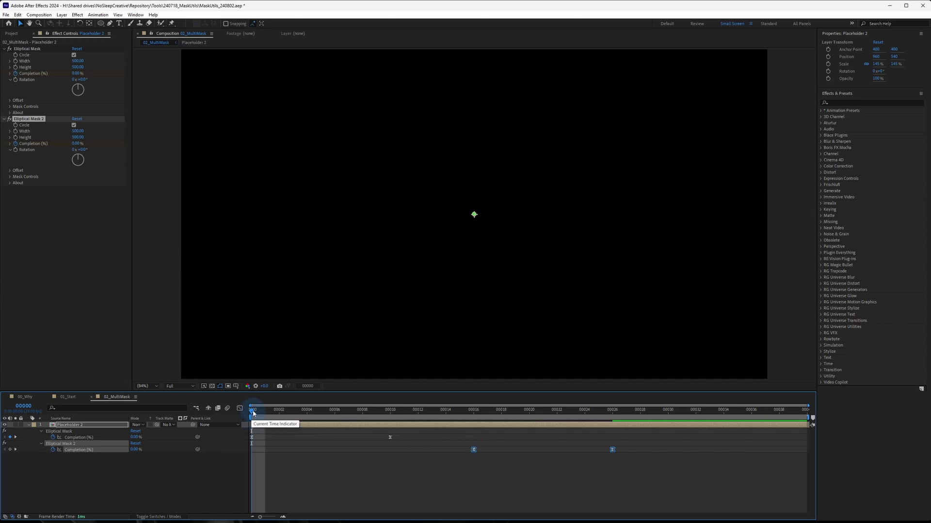
click(706, 466)
click(720, 415)
key(space)
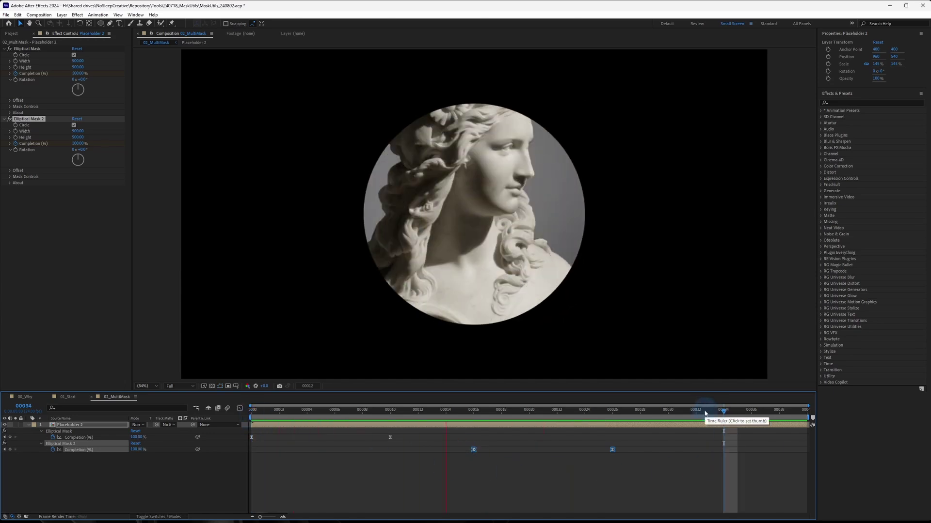
Step: Stop the preview, zoom in, and step through frames to inspect the mask edge
click(218, 461)
scroll(290, 285, up, 5)
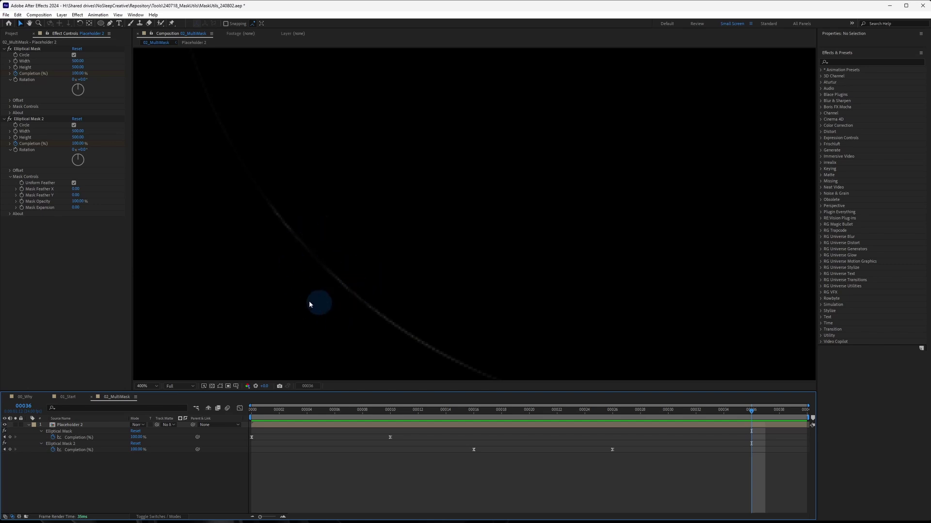
drag(252, 412, 612, 407)
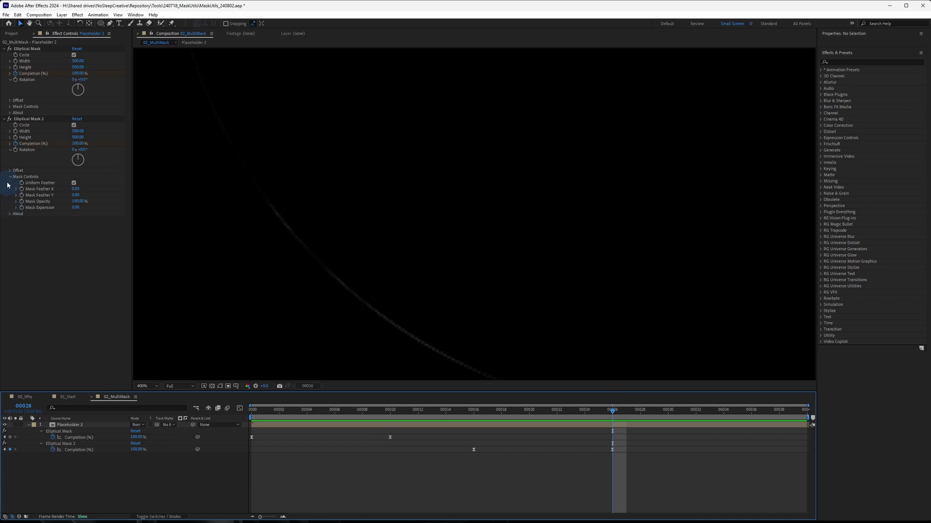
Step: Set Elliptical Mask 2's Mask Expansion to 1.00 on Placeholder 2
click(66, 426)
click(76, 208)
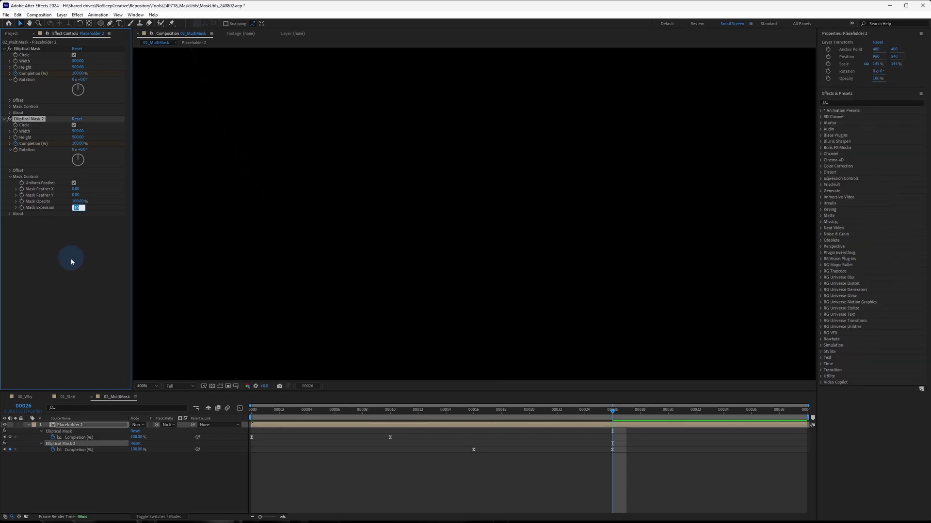
text(0)
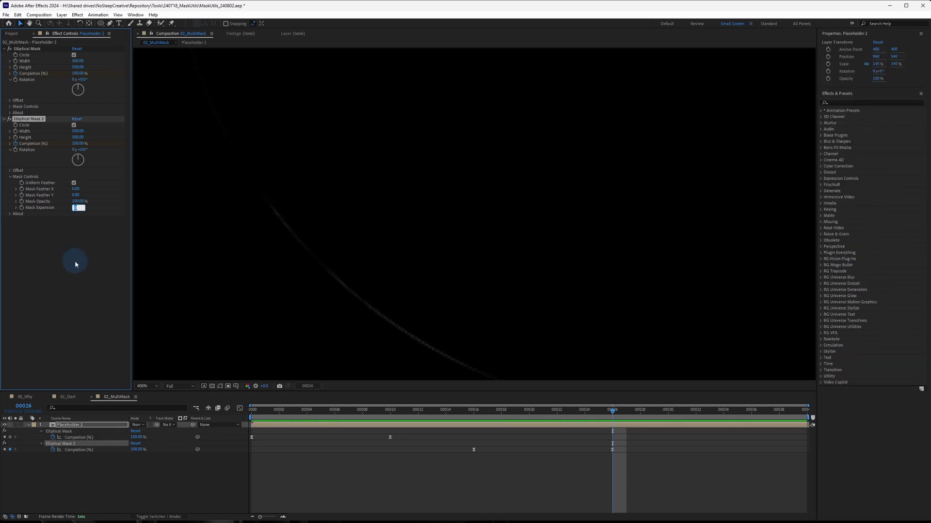
click(73, 253)
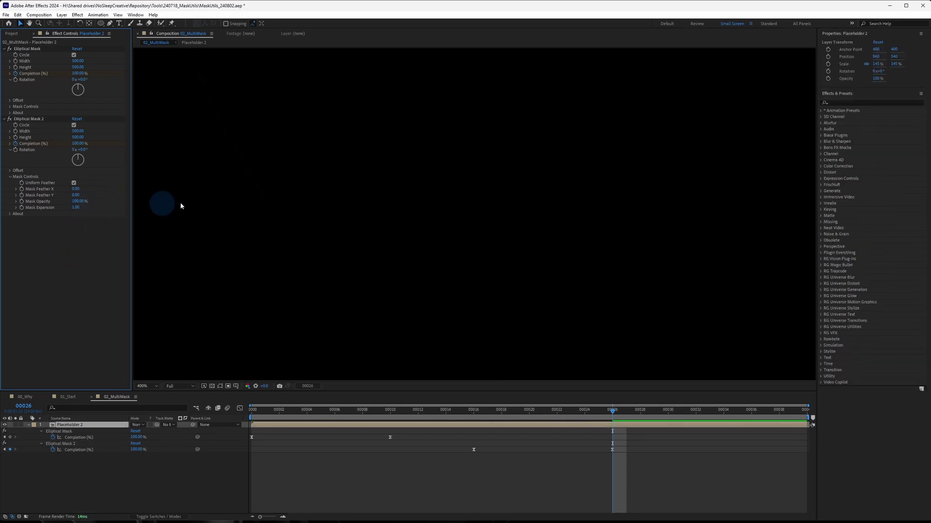
Step: Fit the composition back in the viewer and play the animation preview
scroll(520, 239, down, 5)
drag(520, 240, 472, 257)
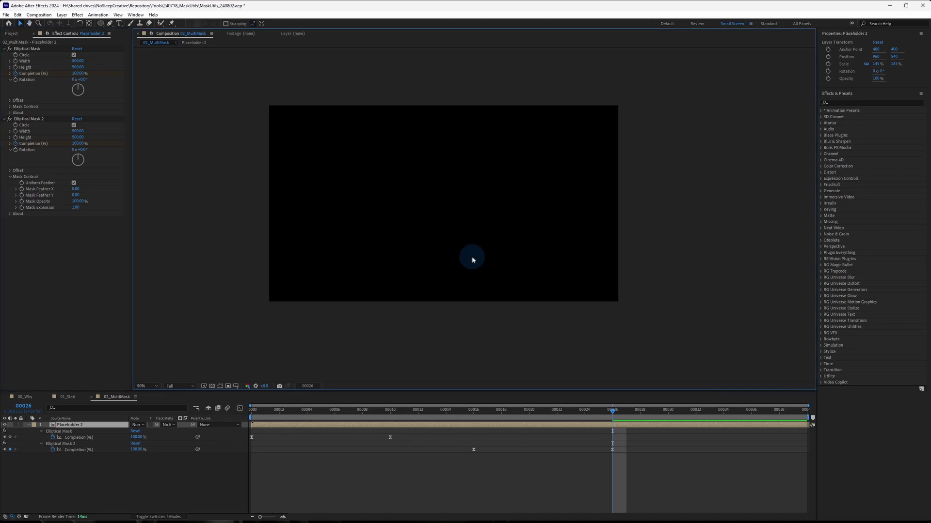
key(shift+slash)
key(space)
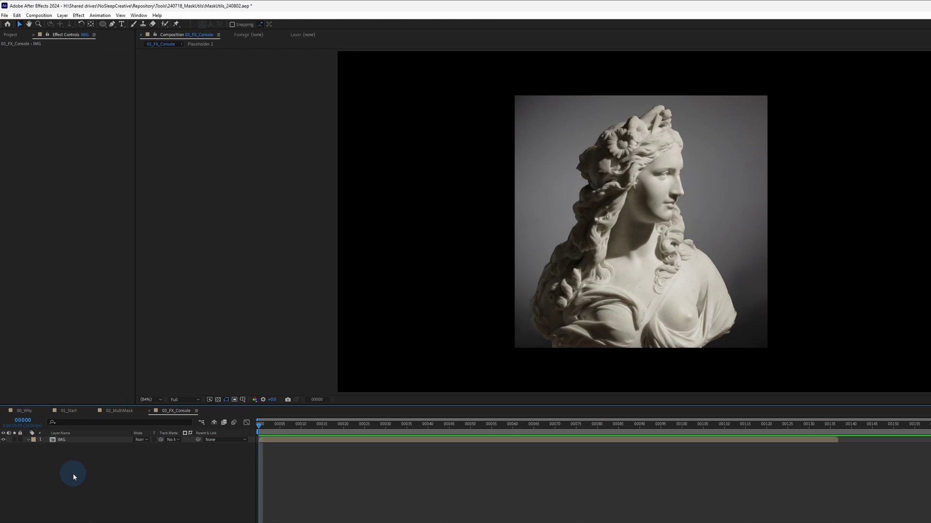
Step: Apply the Elliptical Mask effect to the IMG layer via FX Console search
click(76, 440)
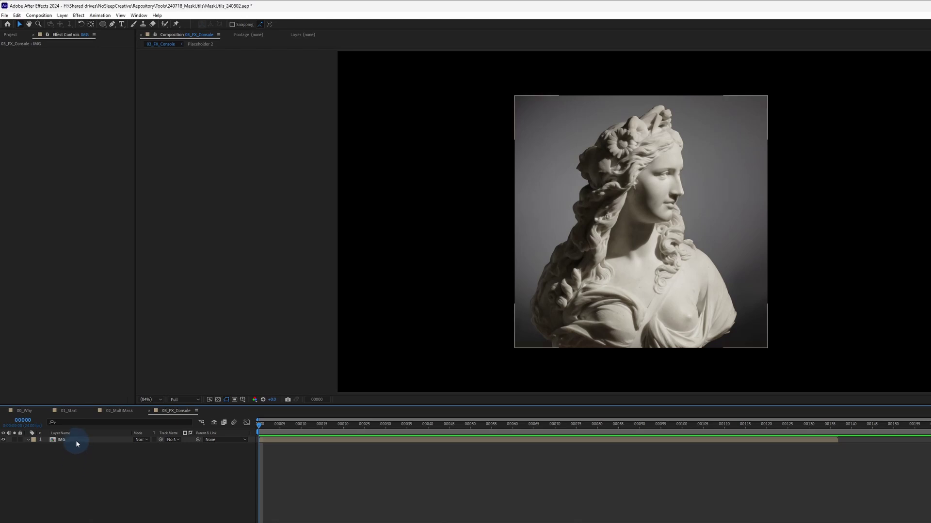
key(ctrl+space)
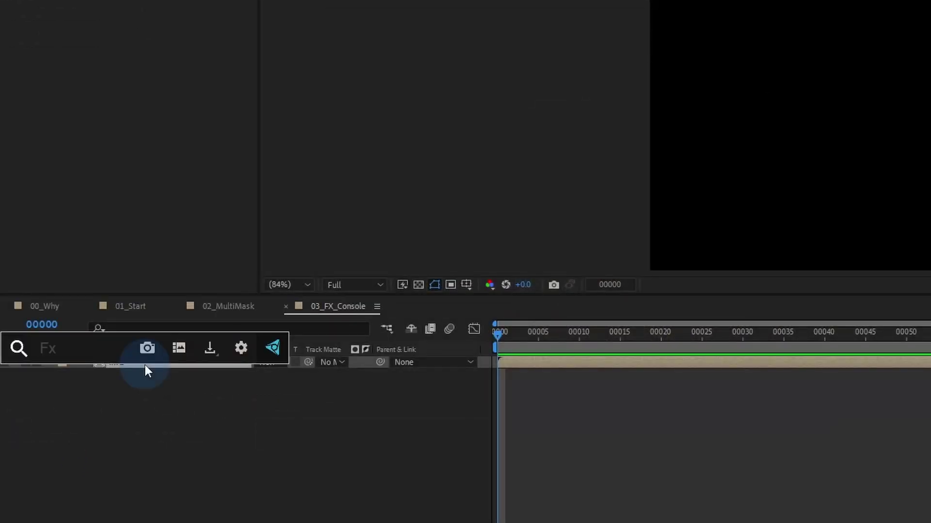
text(ellipti)
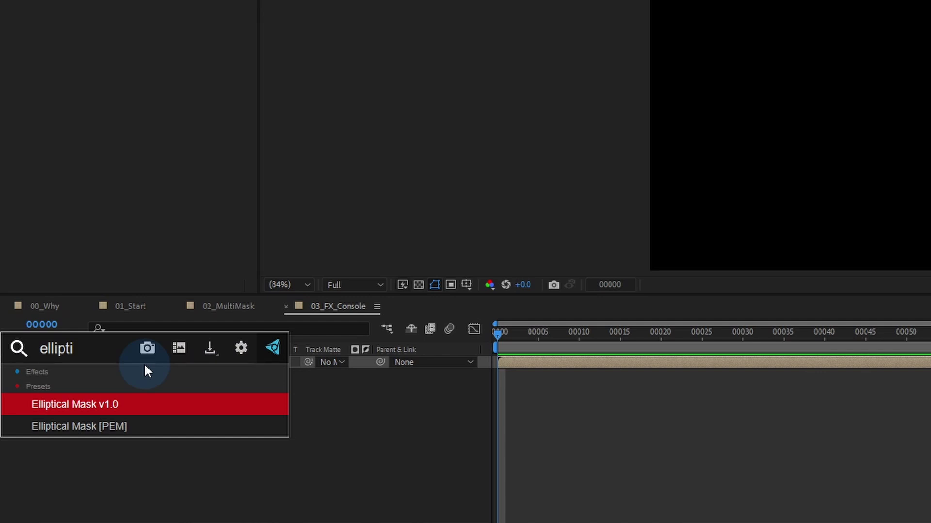
key(Return)
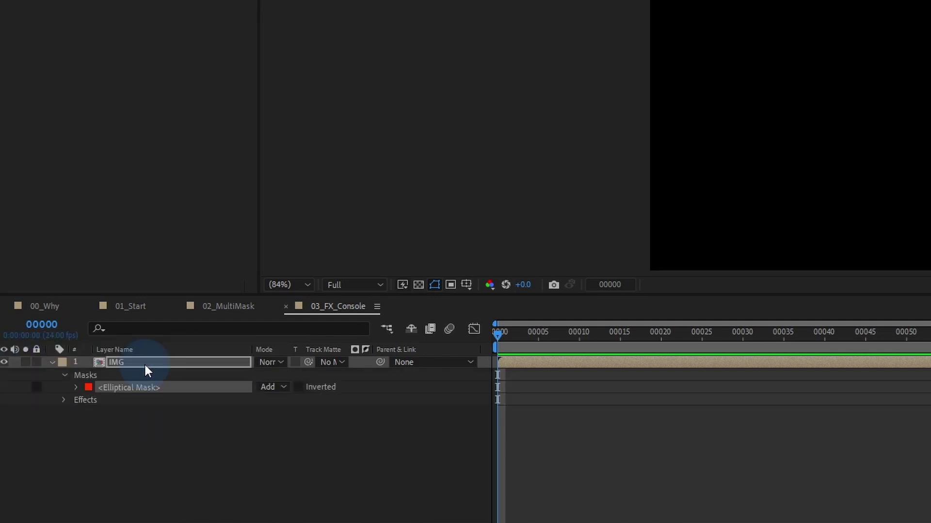
Step: Add Tint and then Curves effects to IMG, leaving a grey statue in a circle
key(ctrl+space)
text(tint)
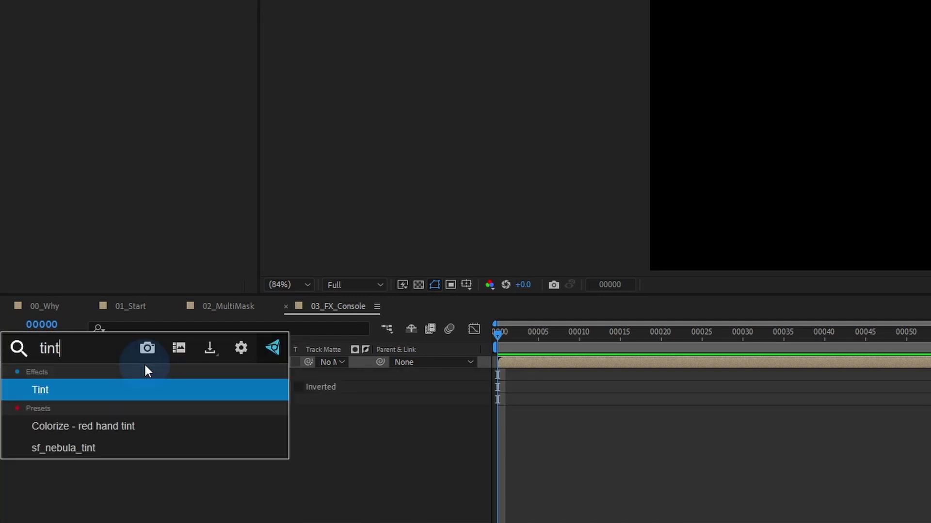
key(Return)
key(ctrl+space)
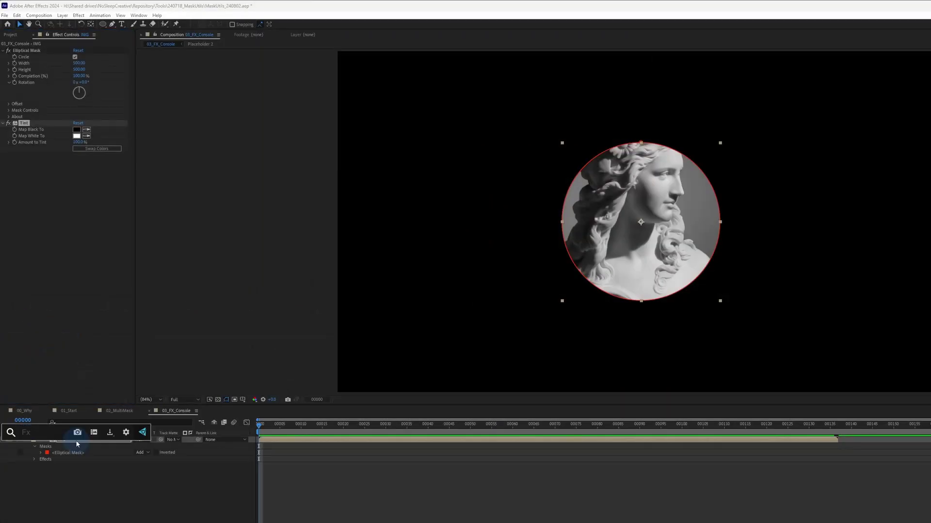
text(curves)
key(Return)
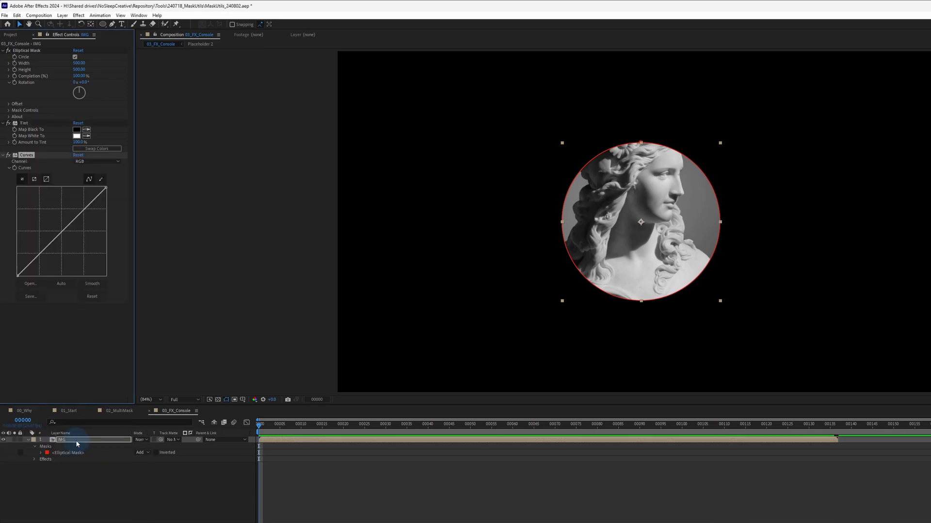